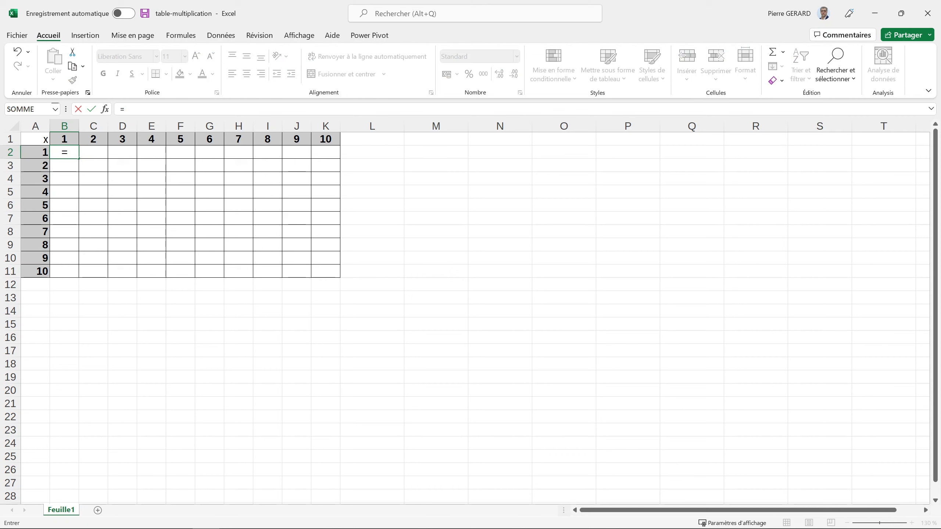
- Complete the formula in cell B2 as =B1*A2 to multiply the column header by the row header
{"action": "key", "text": "Up"}
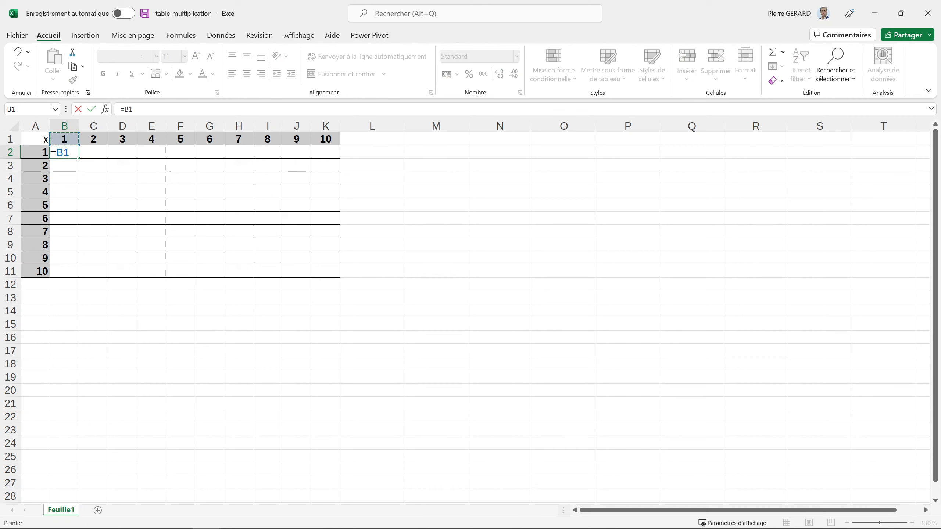
{"action": "type", "text": "*"}
{"action": "key", "text": "Left"}
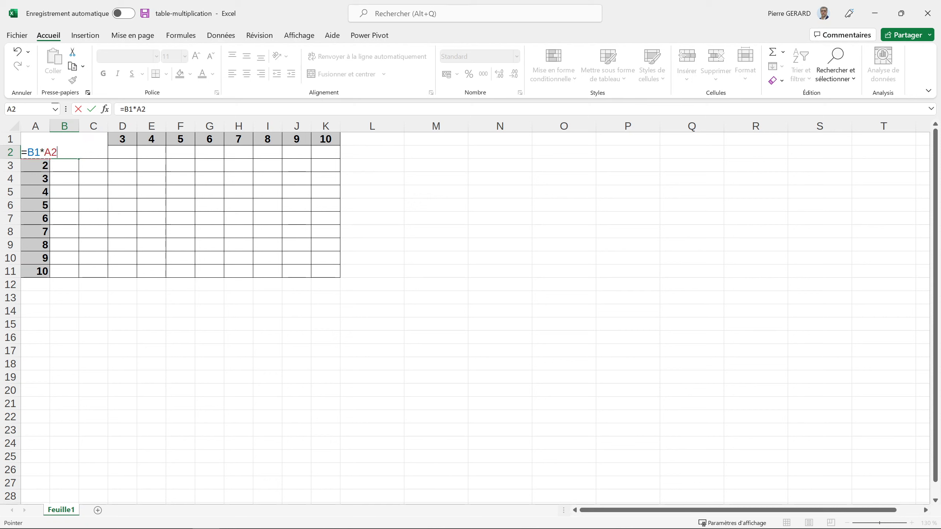
{"action": "key", "text": "Return"}
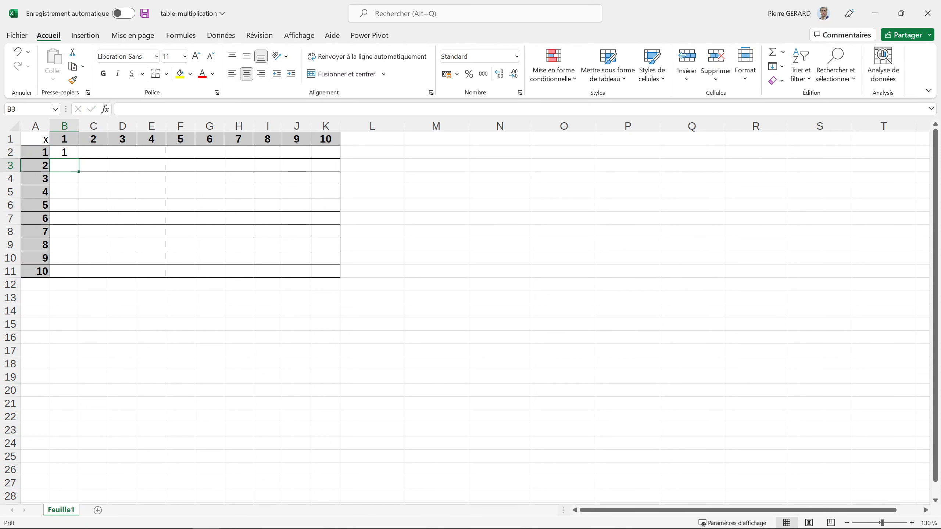
{"action": "key", "text": "Up"}
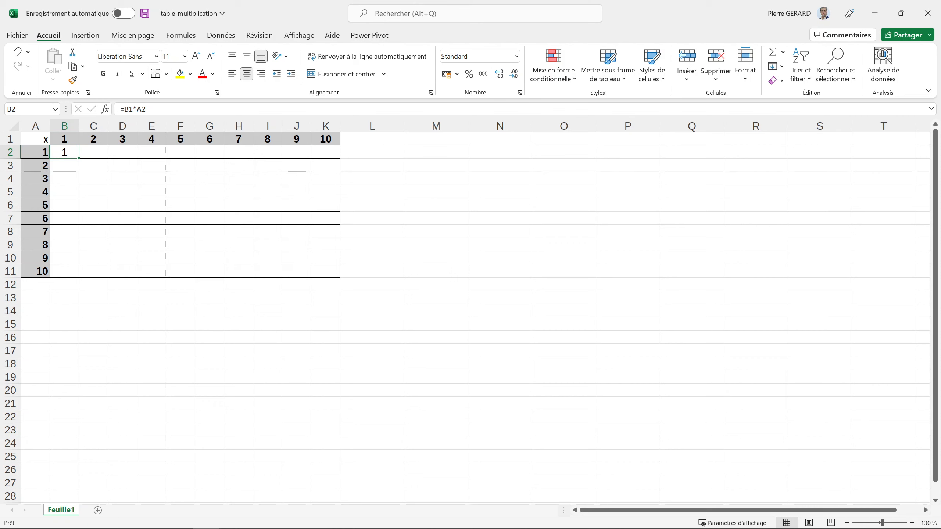
{"action": "left_click_drag", "start_coordinate": [124, 109], "coordinate": [146, 109]}
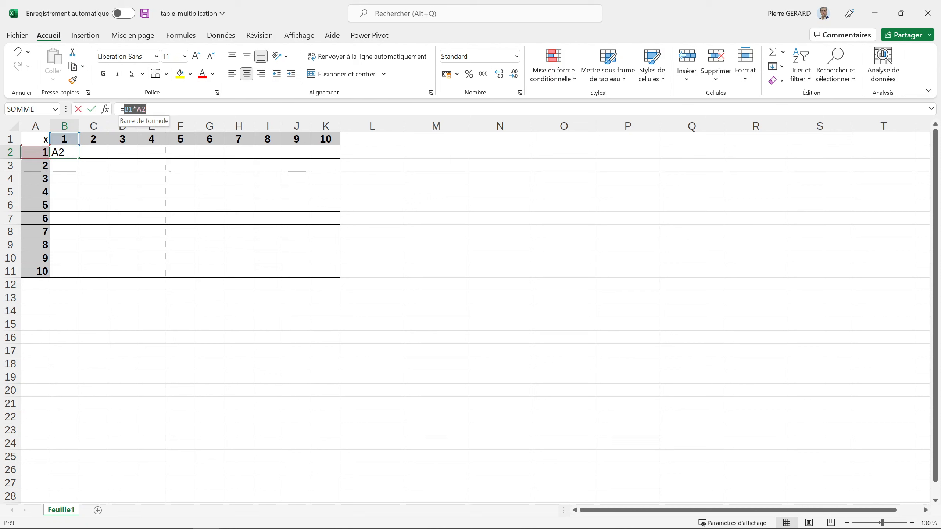
{"action": "left_click", "coordinate": [94, 192]}
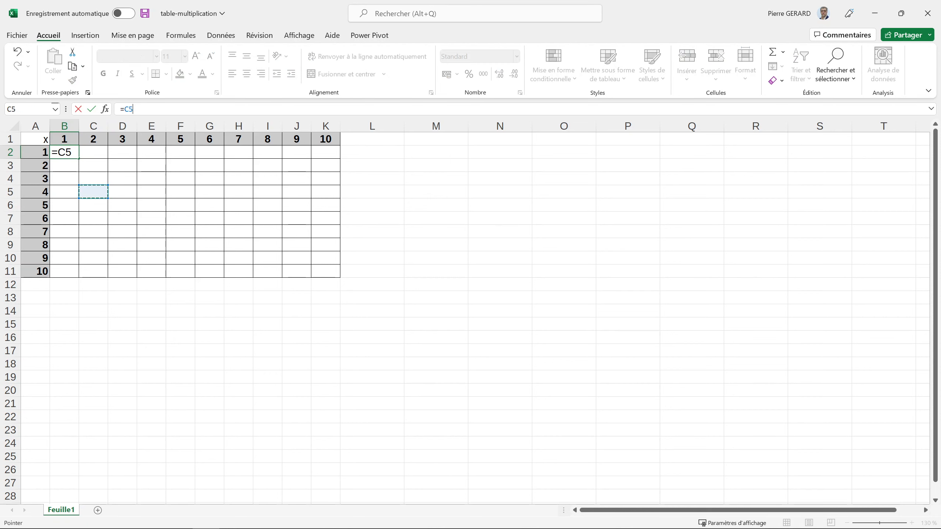
{"action": "key", "text": "Escape"}
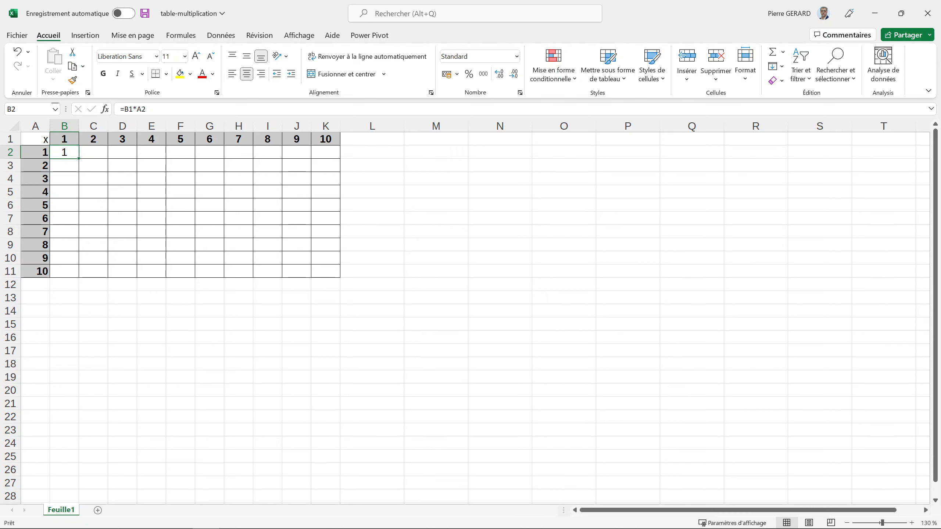
- Fill the B2 formula across the row to K2 and go through the copied cells up to K2
{"action": "left_click_drag", "start_coordinate": [79, 159], "coordinate": [333, 156]}
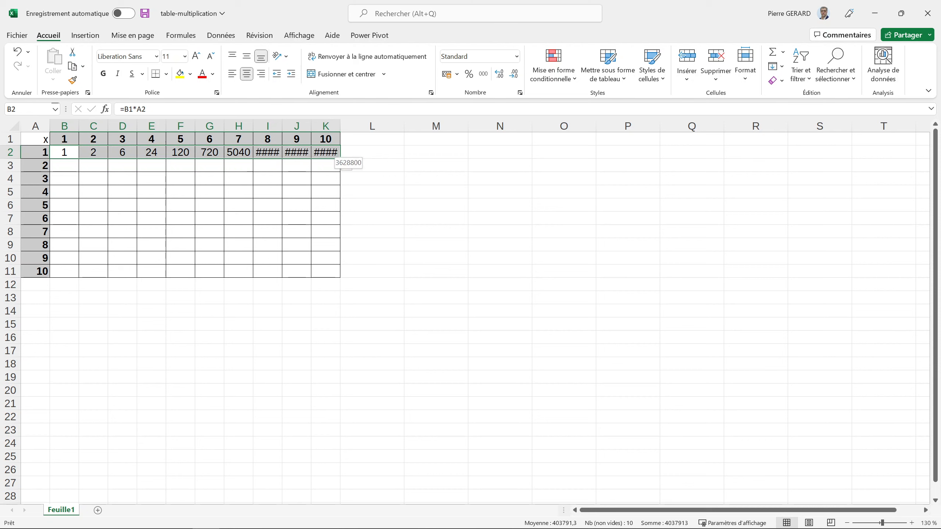
{"action": "key", "text": "Right"}
{"action": "key", "text": "Right"}
{"action": "key", "text": "Right"}
{"action": "key", "text": "Right"}
{"action": "key", "text": "Right"}
{"action": "key", "text": "Right"}
{"action": "key", "text": "Right"}
{"action": "key", "text": "Right"}
{"action": "key", "text": "Right"}
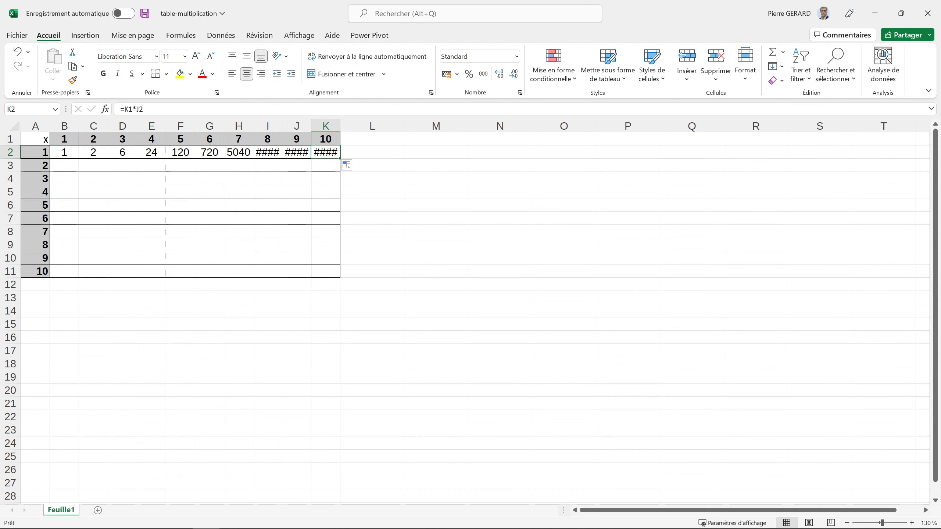
- Examine which cells the formulas in B2, C2 and E2 refer to
{"action": "double_click", "coordinate": [64, 153]}
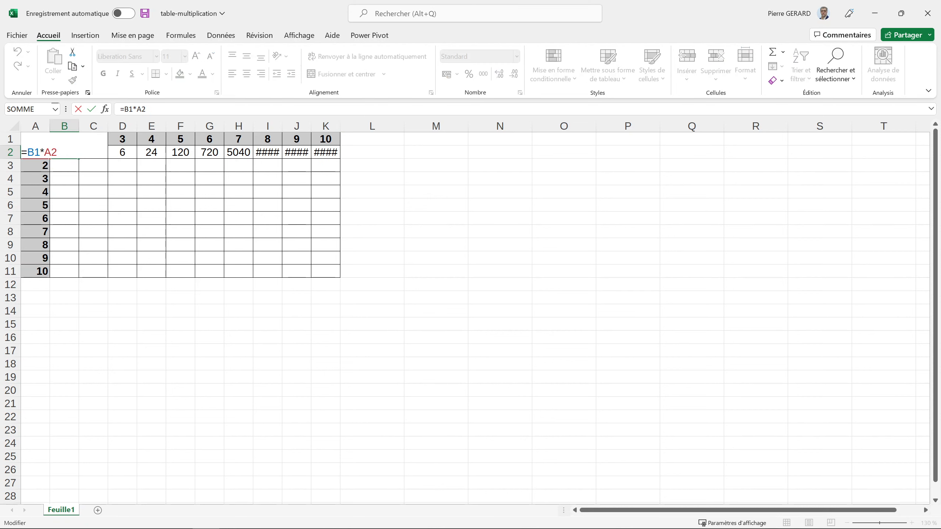
{"action": "key", "text": "Escape"}
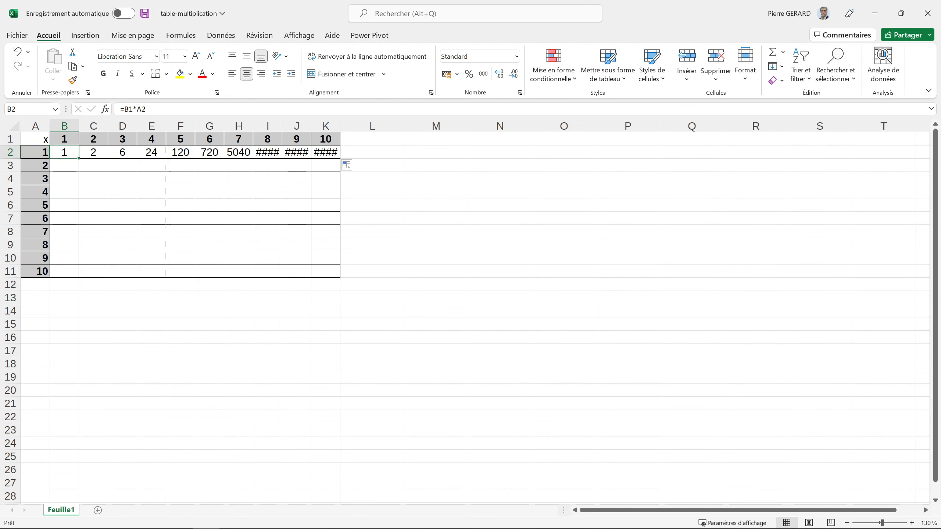
{"action": "key", "text": "Right"}
{"action": "key", "text": "F2"}
{"action": "key", "text": "Escape"}
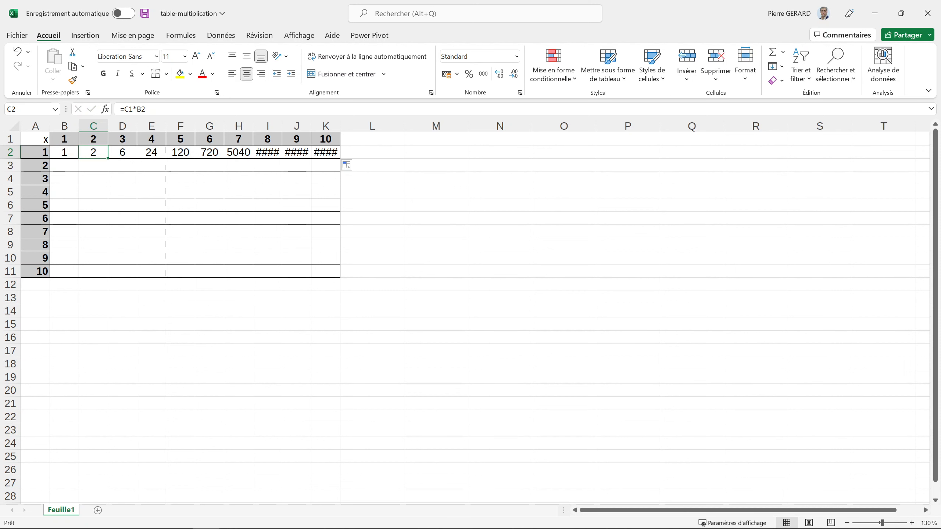
{"action": "key", "text": "Right"}
{"action": "key", "text": "Right"}
{"action": "key", "text": "F2"}
{"action": "key", "text": "Escape"}
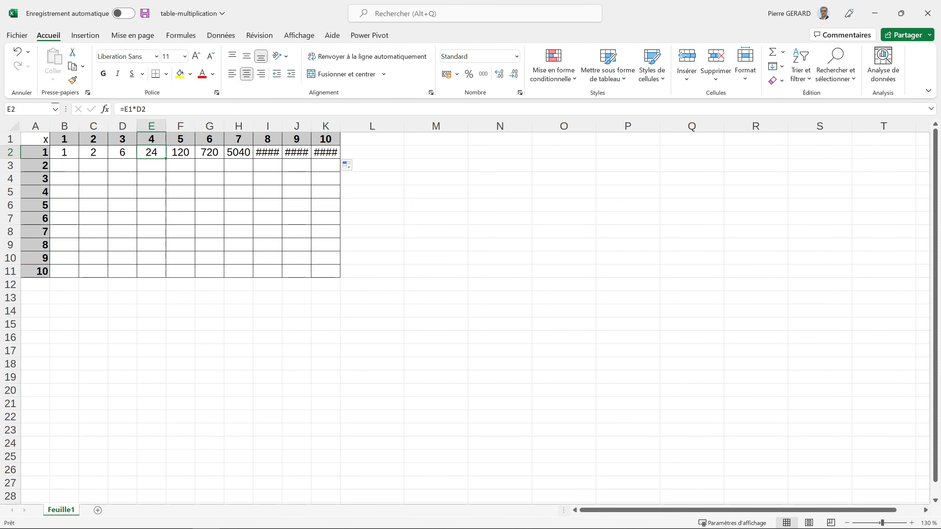
- Fill the formulas of B2:K2 down to row 11 and check the references in B2
{"action": "key", "text": "Left"}
{"action": "key", "text": "Left"}
{"action": "key", "text": "Left"}
{"action": "key", "text": "shift+Right"}
{"action": "key", "text": "shift+Right"}
{"action": "key", "text": "shift+Right"}
{"action": "key", "text": "shift+Right"}
{"action": "key", "text": "shift+Right"}
{"action": "key", "text": "shift+Right"}
{"action": "key", "text": "shift+Right"}
{"action": "key", "text": "shift+Right"}
{"action": "key", "text": "shift+Right"}
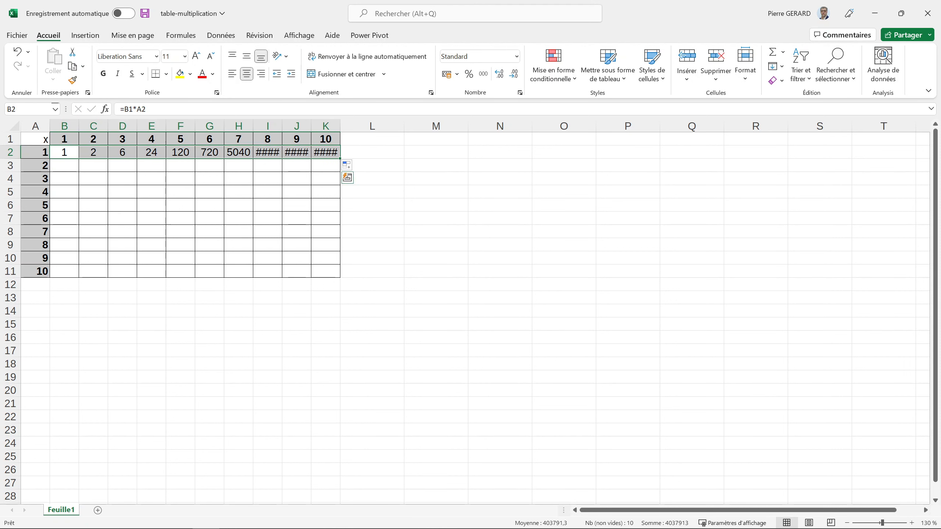
{"action": "left_click_drag", "start_coordinate": [340, 159], "coordinate": [340, 277]}
{"action": "key", "text": "F2"}
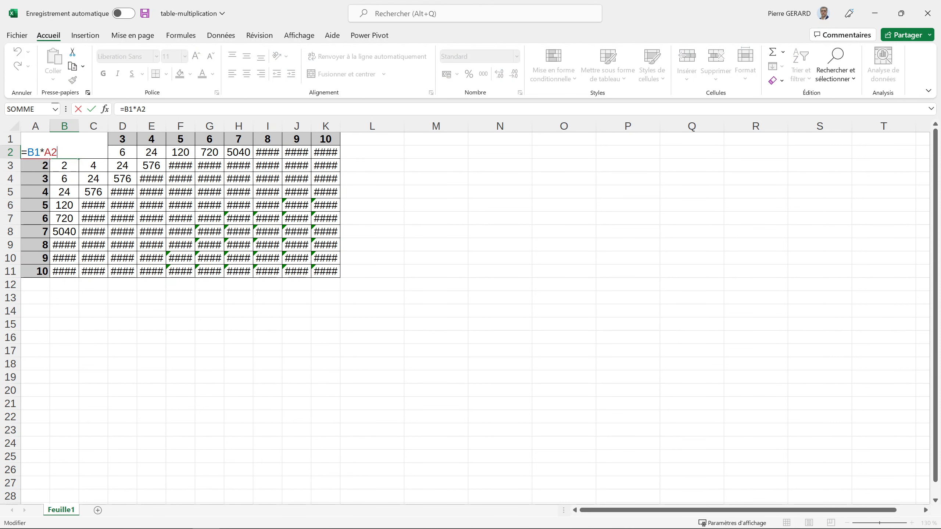
{"action": "key", "text": "Escape"}
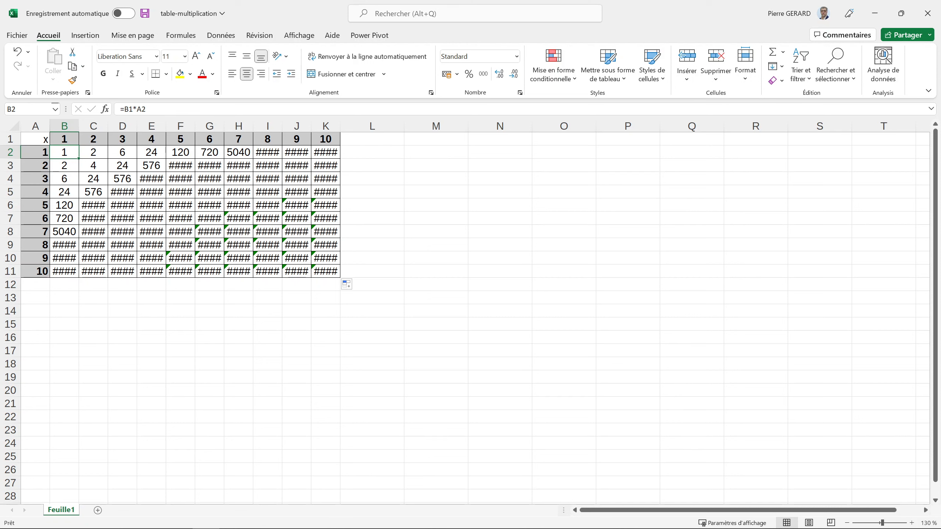
- Undo both fills, leaving only the original formula in B2
{"action": "key", "text": "ctrl+z"}
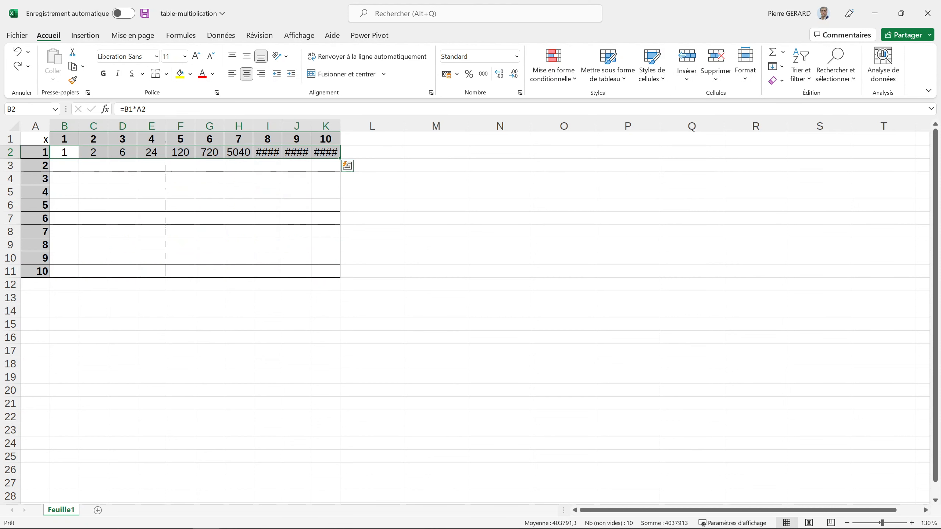
{"action": "key", "text": "ctrl+z"}
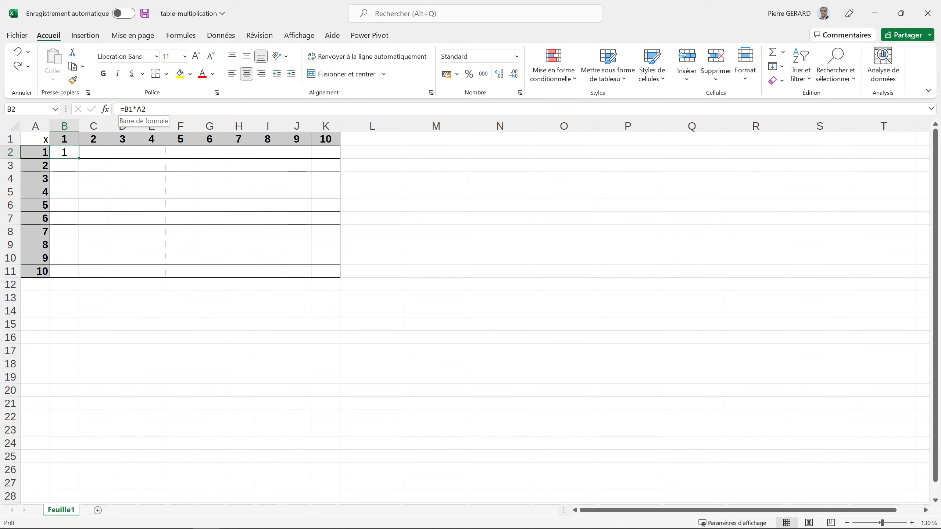
{"action": "left_click", "coordinate": [146, 110]}
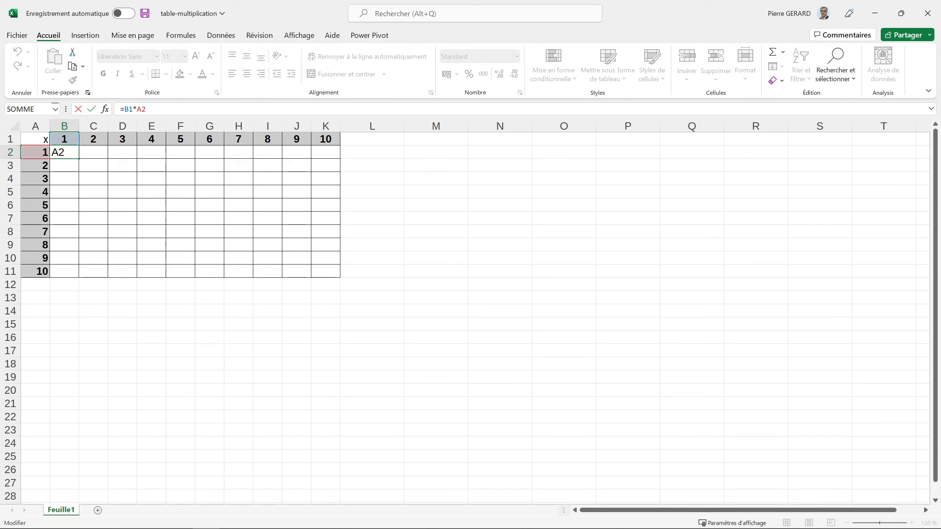
{"action": "left_click", "coordinate": [125, 109]}
{"action": "key", "text": "Escape"}
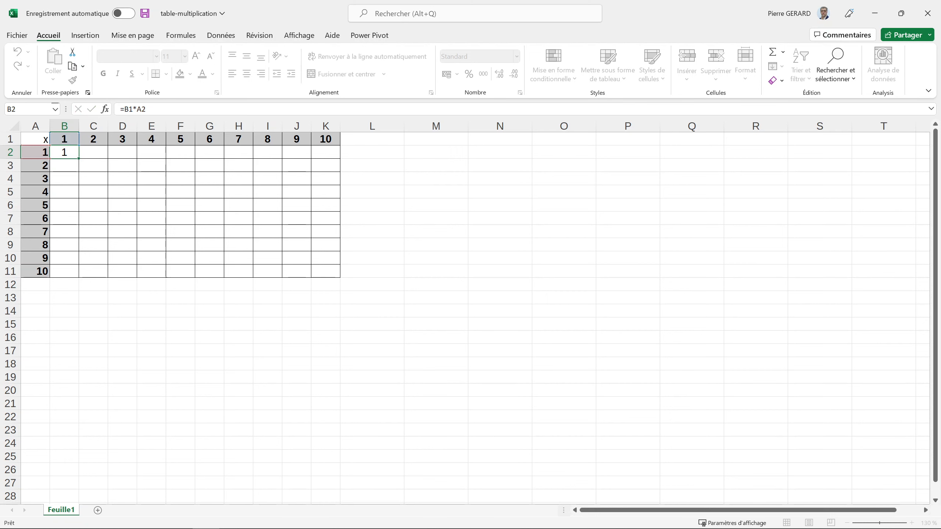
- Change the formula in B2 to use absolute references: =$B$1*$A$2
{"action": "key", "text": "F2"}
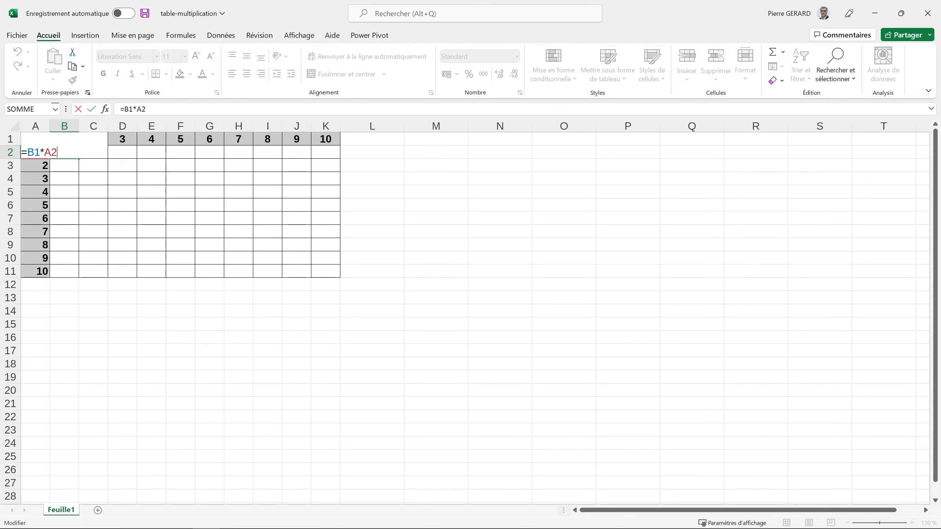
{"action": "left_click", "coordinate": [125, 109]}
{"action": "type", "text": "$B$1*"}
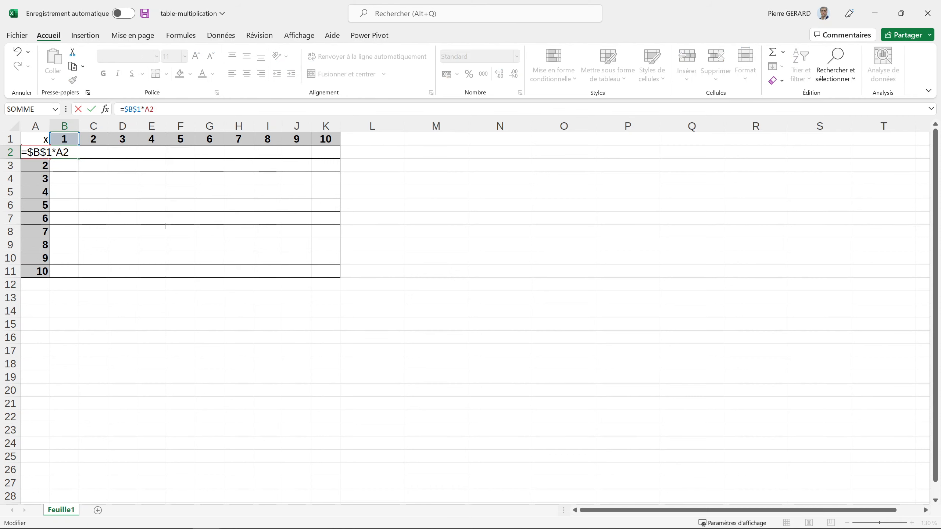
{"action": "type", "text": "$"}
{"action": "key", "text": "Right"}
{"action": "type", "text": "$"}
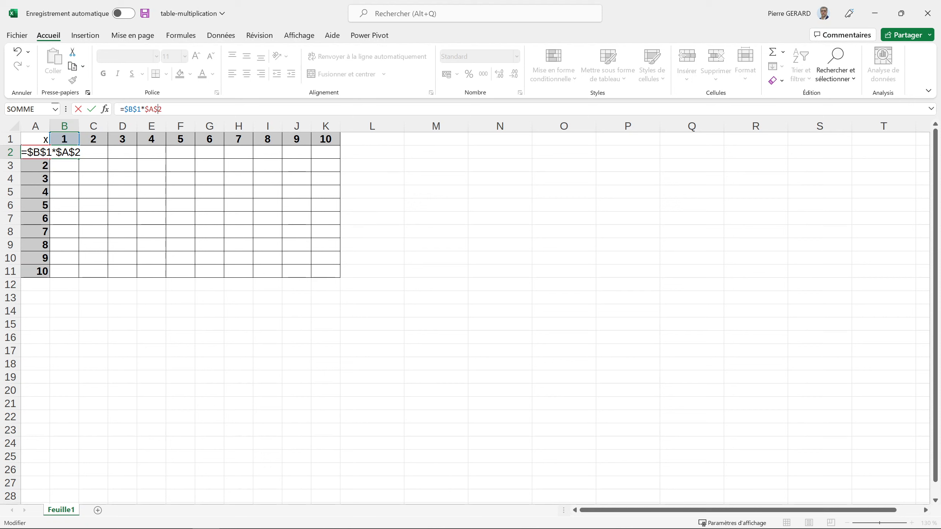
{"action": "key", "text": "Return"}
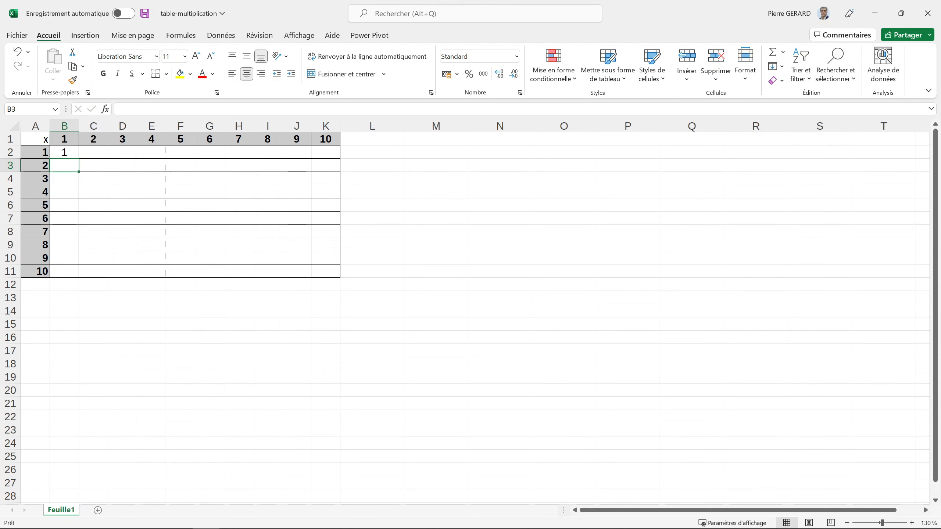
- Fill the absolute-reference formula from B2 over the whole table to K11 and inspect the copy in K11
{"action": "double_click", "coordinate": [63, 152]}
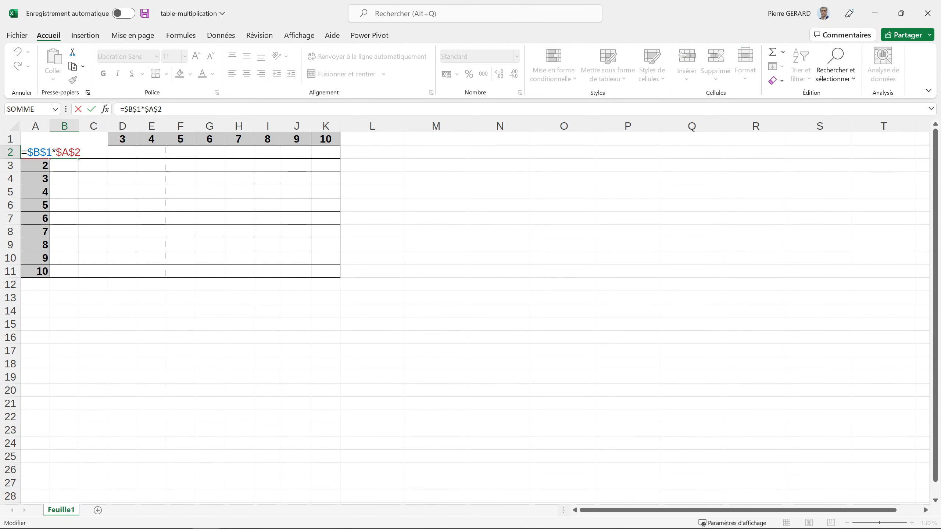
{"action": "key", "text": "Escape"}
{"action": "type", "text": "²"}
{"action": "key", "text": "Escape"}
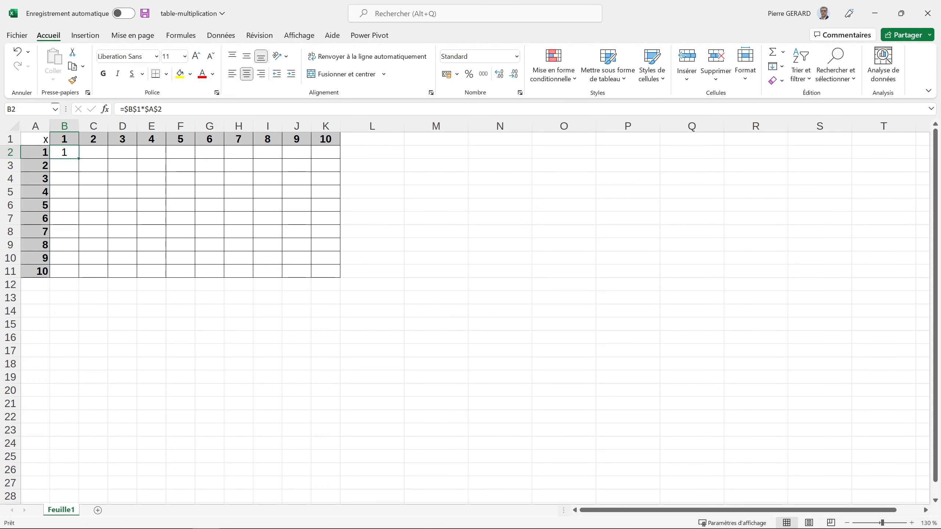
{"action": "left_click_drag", "start_coordinate": [79, 158], "coordinate": [334, 274]}
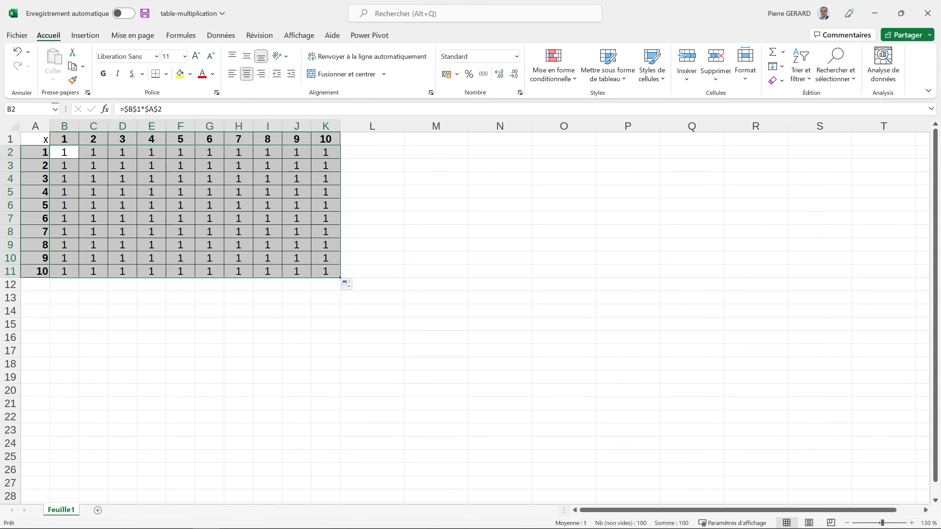
{"action": "double_click", "coordinate": [326, 272]}
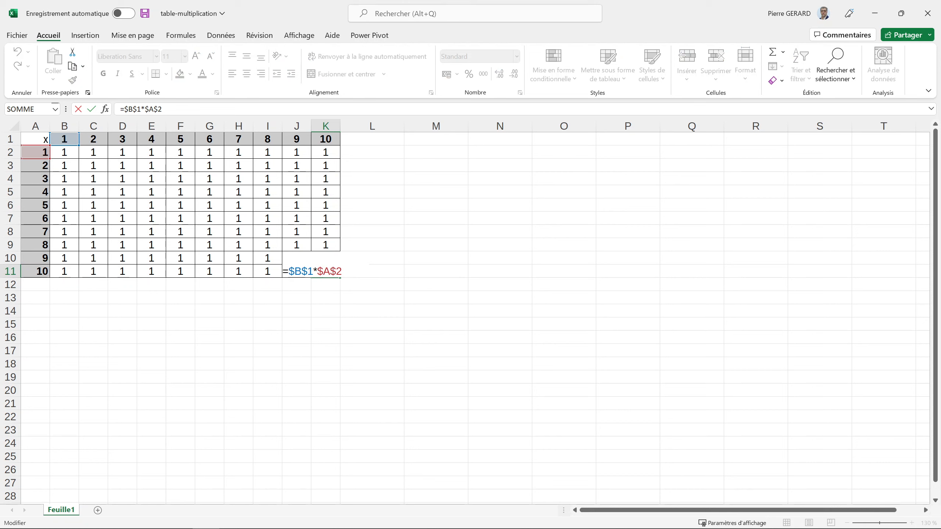
{"action": "key", "text": "Escape"}
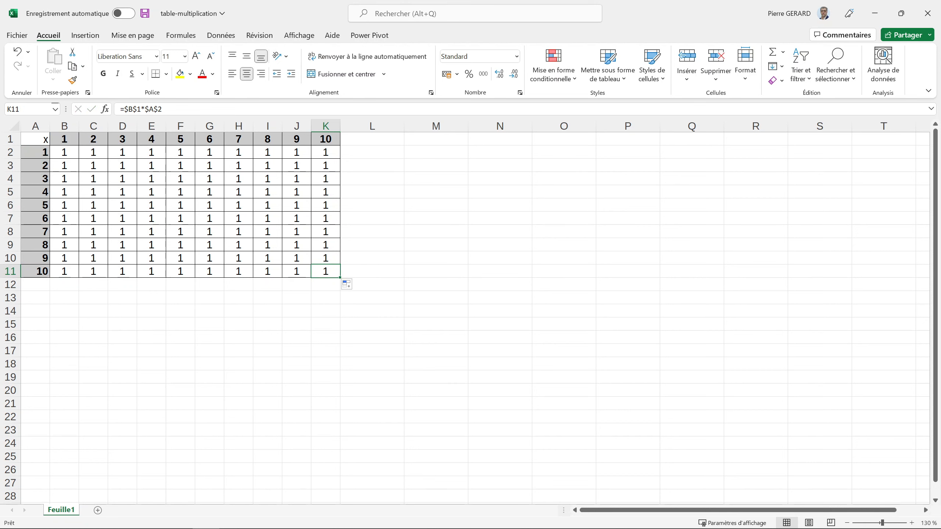
- Undo the fill of the table and review the absolute references in B2
{"action": "key", "text": "ctrl+z"}
{"action": "key", "text": "ctrl+z"}
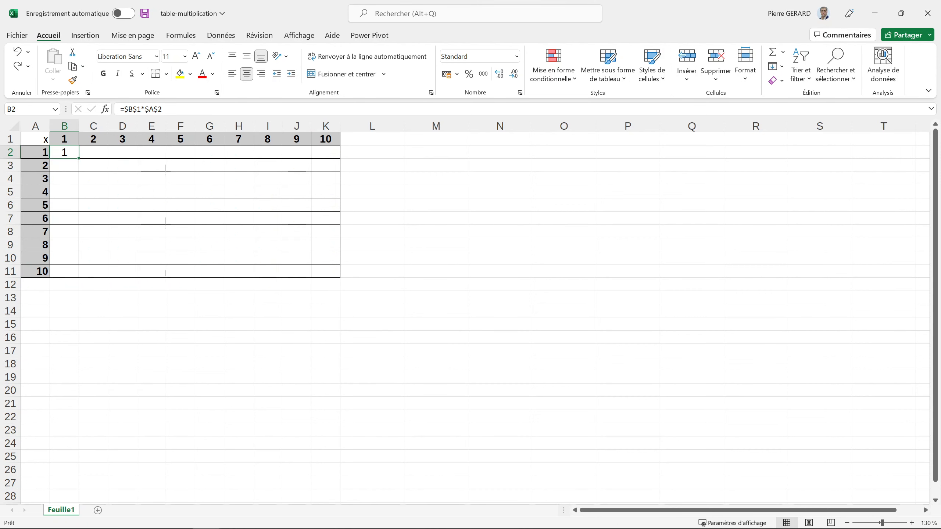
{"action": "left_click", "coordinate": [181, 232]}
{"action": "double_click", "coordinate": [63, 152]}
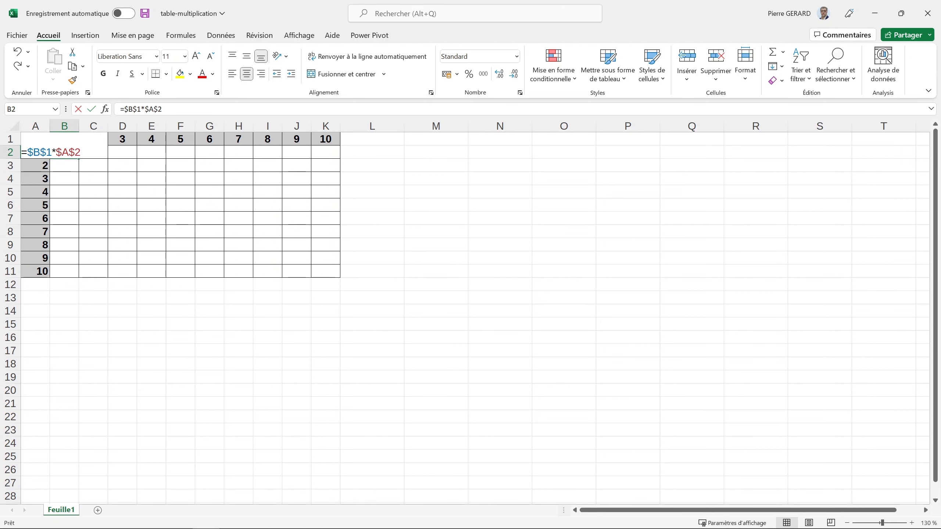
{"action": "key", "text": "Escape"}
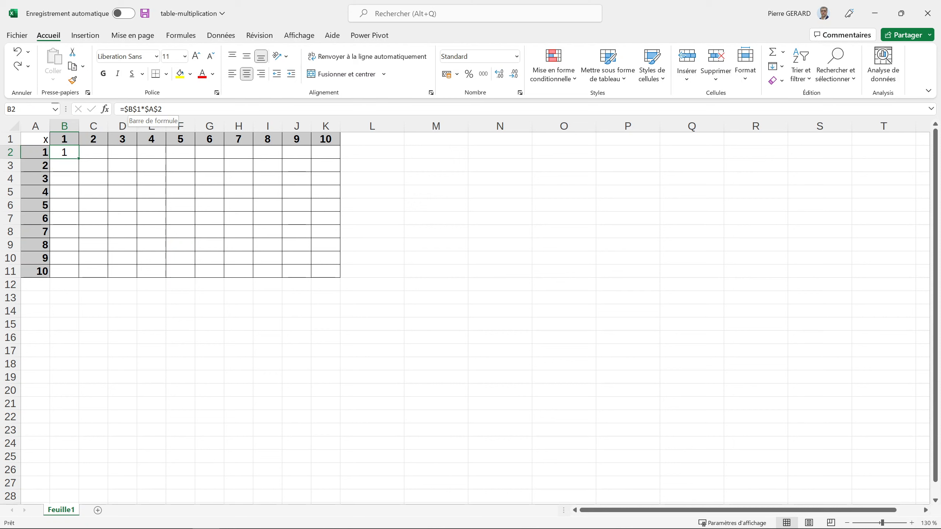
- Remove all dollar signs from the formula in B2 so it reads =B1*A2
{"action": "left_click", "coordinate": [127, 109]}
{"action": "key", "text": "BackSpace"}
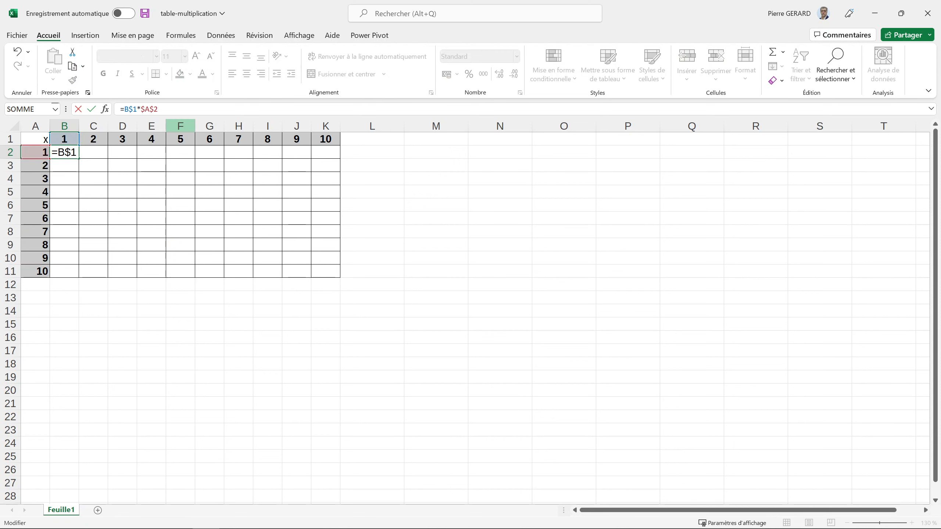
{"action": "key", "text": "Right"}
{"action": "key", "text": "Delete"}
{"action": "key", "text": "Right"}
{"action": "key", "text": "Right"}
{"action": "key", "text": "Delete"}
{"action": "key", "text": "Right"}
{"action": "key", "text": "Delete"}
{"action": "key", "text": "Return"}
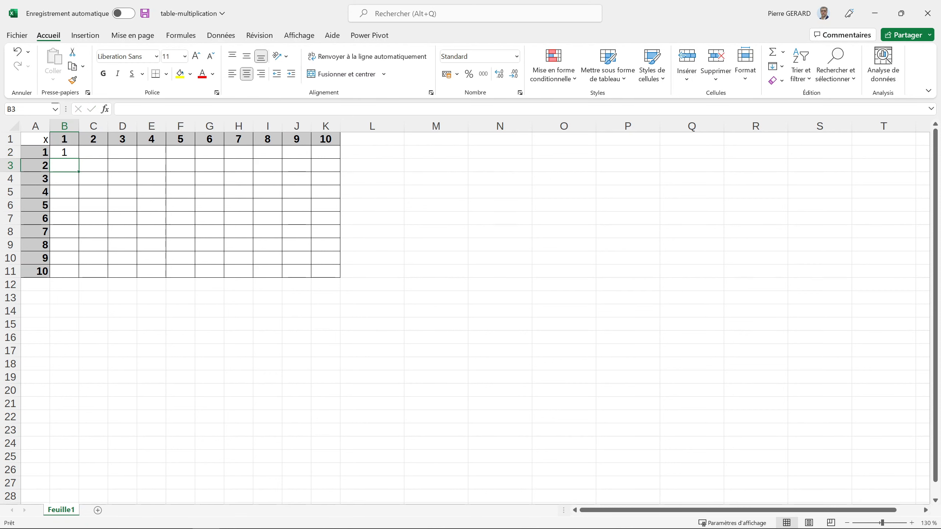
- Lock the row of the first reference in the B2 formula so it reads =B$1*A2
{"action": "key", "text": "Up"}
{"action": "key", "text": "F2"}
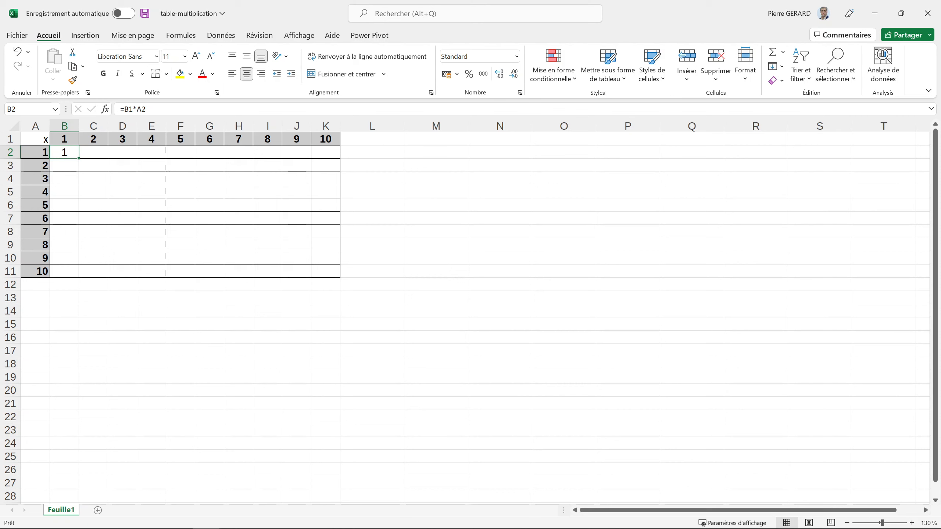
{"action": "left_click", "coordinate": [64, 139]}
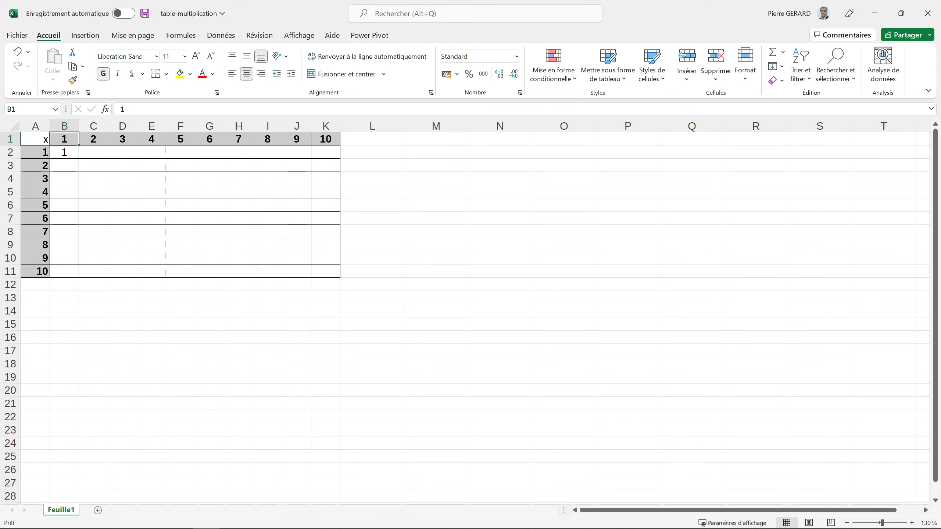
{"action": "left_click", "coordinate": [64, 153]}
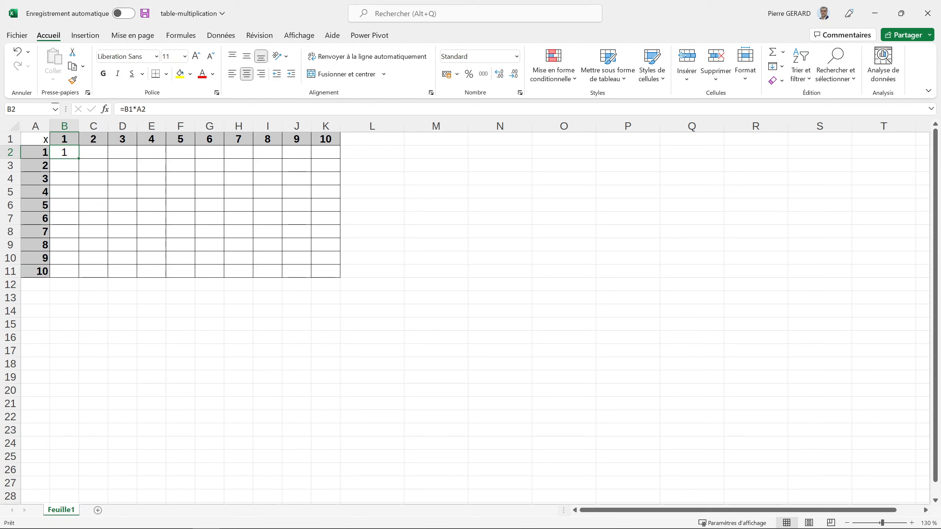
{"action": "left_click", "coordinate": [128, 108]}
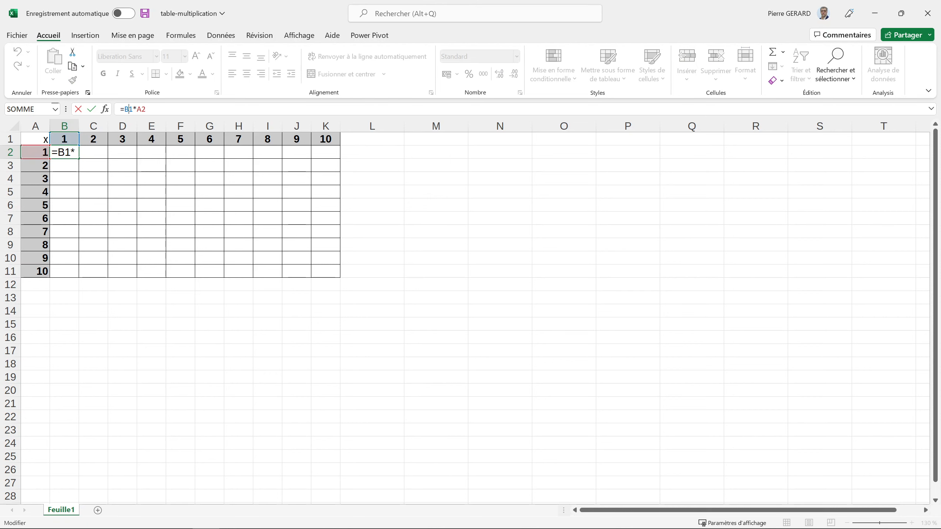
{"action": "type", "text": "$"}
{"action": "left_click", "coordinate": [150, 109]}
{"action": "key", "text": "Return"}
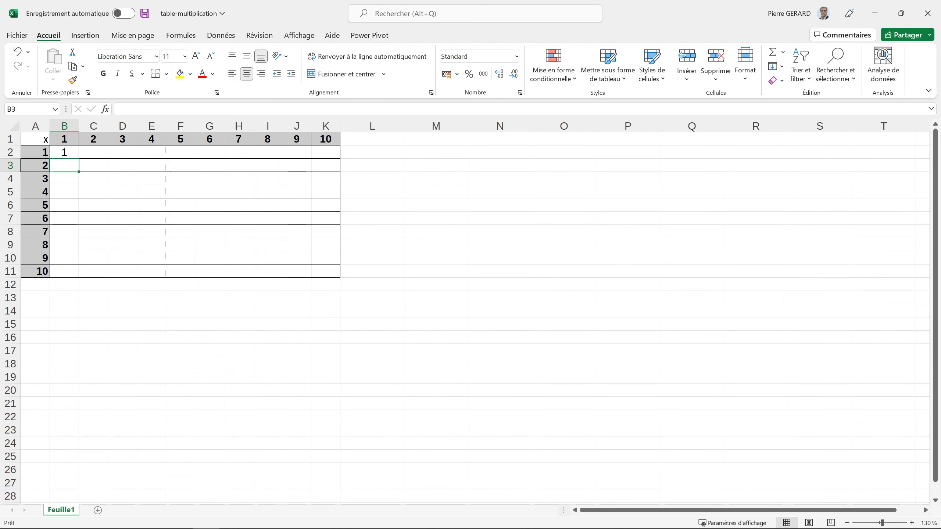
- Fill the formula from B2 across the first table row to D2
{"action": "key", "text": "Up"}
{"action": "key", "text": "F2"}
{"action": "key", "text": "Escape"}
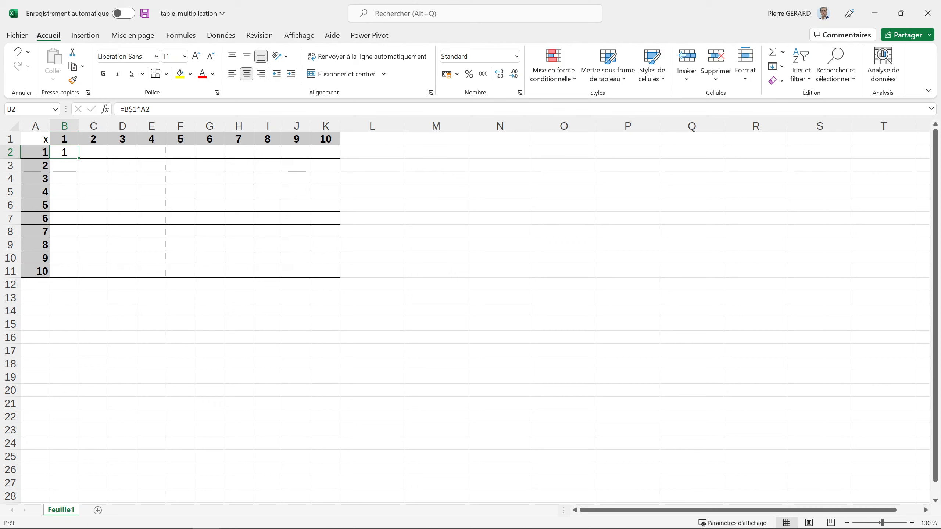
{"action": "left_click", "coordinate": [79, 158]}
{"action": "left_click_drag", "start_coordinate": [79, 159], "coordinate": [137, 159]}
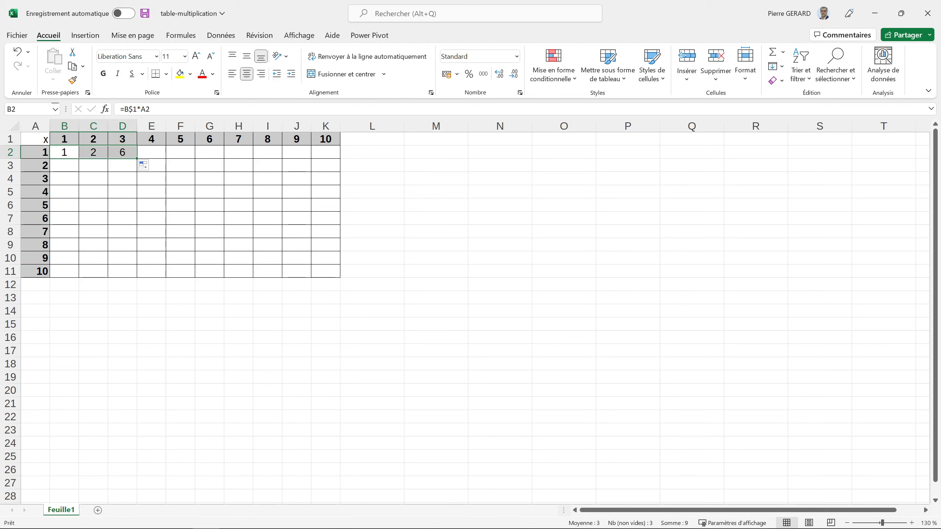
- Inspect the formulas in B2, C2 and D2, and undo the fill across the row
{"action": "left_click", "coordinate": [64, 152]}
{"action": "key", "text": "F2"}
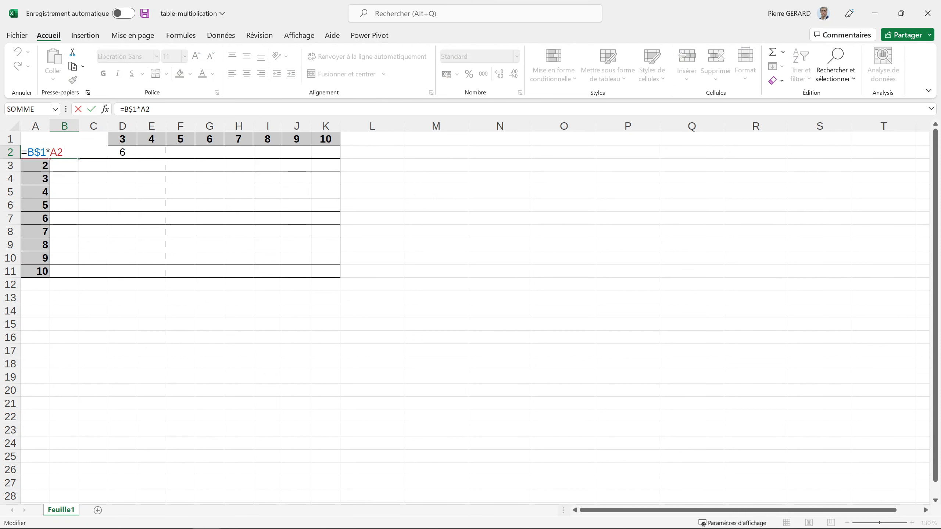
{"action": "key", "text": "Escape"}
{"action": "double_click", "coordinate": [94, 152]}
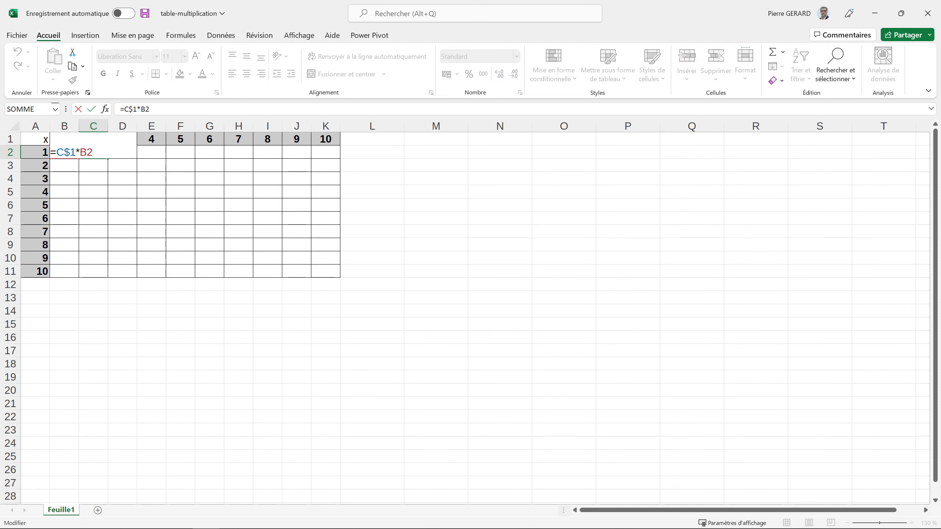
{"action": "key", "text": "Escape"}
{"action": "double_click", "coordinate": [123, 152]}
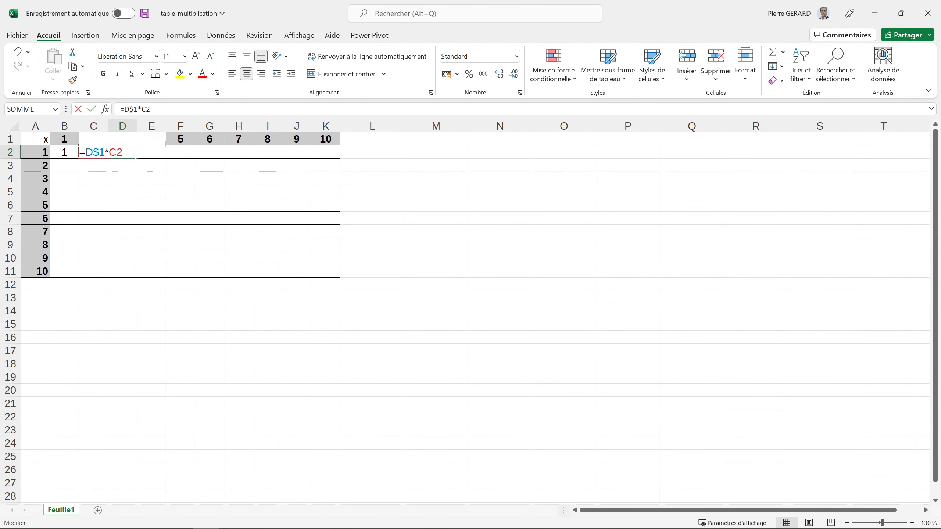
{"action": "key", "text": "Escape"}
{"action": "key", "text": "ctrl+z"}
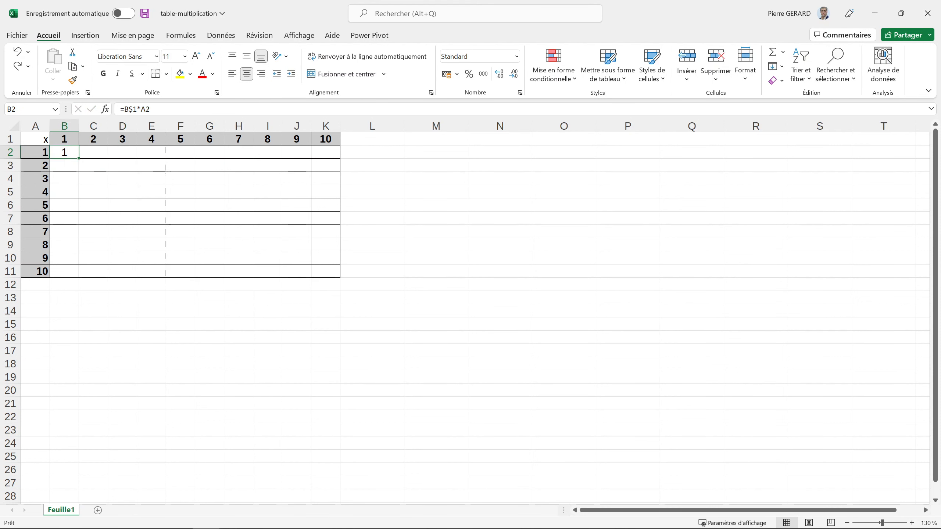
- Lock the column of the second reference in the B2 formula so it reads =B$1*$A2
{"action": "key", "text": "F2"}
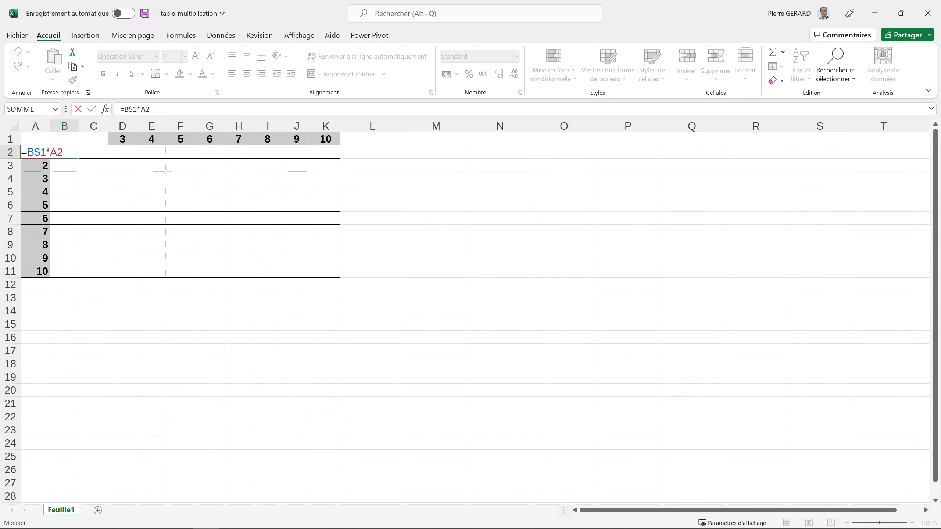
{"action": "left_click", "coordinate": [50, 153]}
{"action": "type", "text": "$"}
{"action": "key", "text": "Return"}
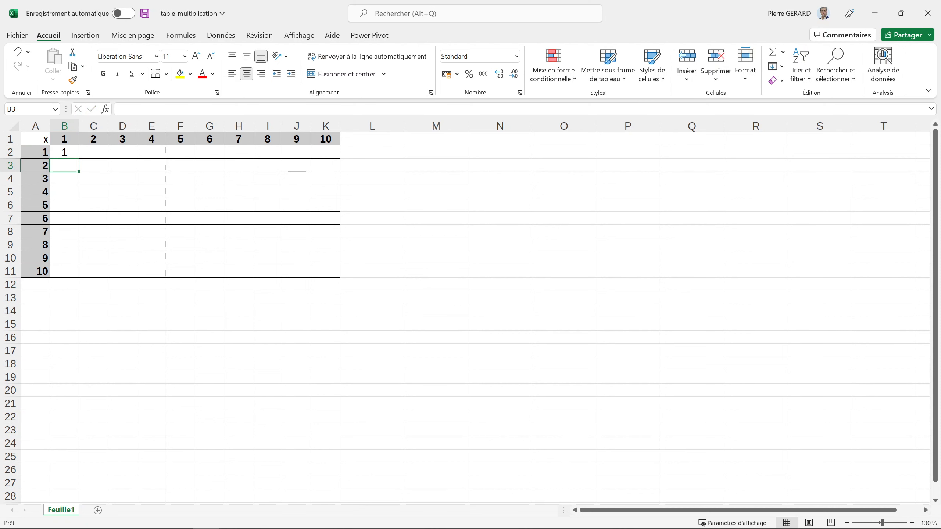
- Fill the mixed-reference formula from B2 across to K2 and down to K11, and undo both fills
{"action": "left_click", "coordinate": [64, 153]}
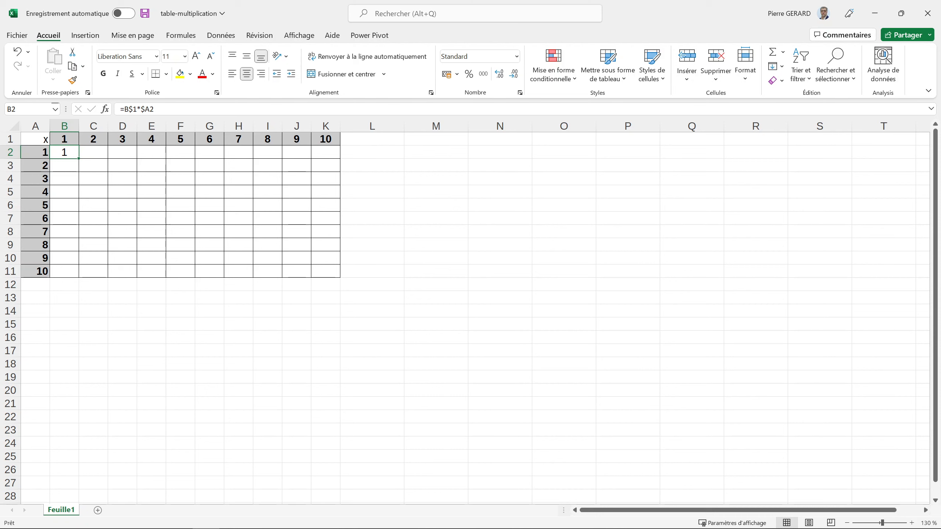
{"action": "left_click_drag", "start_coordinate": [79, 158], "coordinate": [340, 158]}
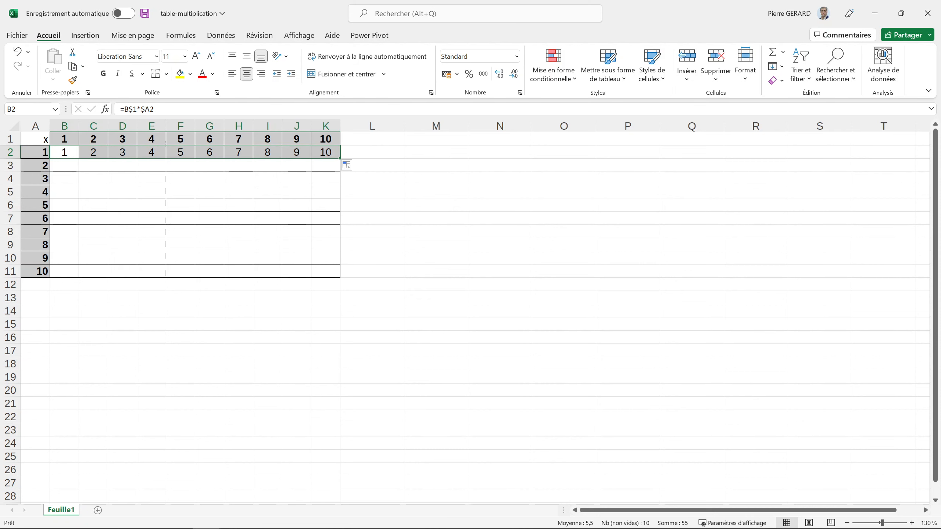
{"action": "left_click_drag", "start_coordinate": [340, 159], "coordinate": [340, 277]}
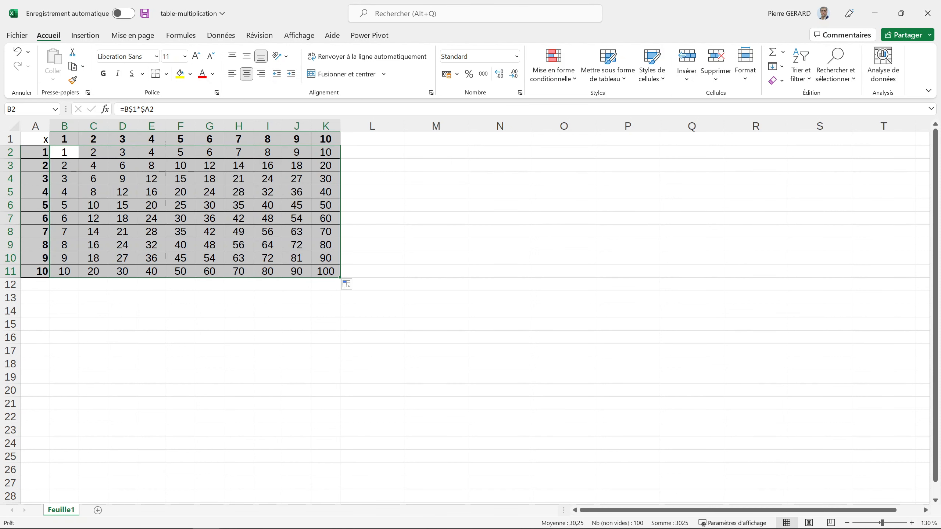
{"action": "key", "text": "ctrl+z"}
{"action": "key", "text": "ctrl+z"}
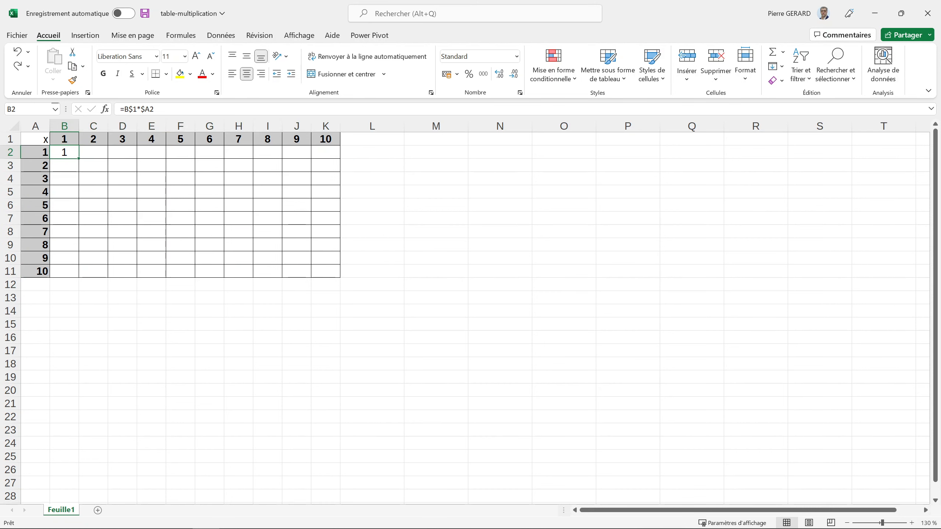
- Fill the mixed-reference formula from B2 over the whole table to K11 and inspect the copies in I9 and G10
{"action": "left_click_drag", "start_coordinate": [79, 159], "coordinate": [340, 277]}
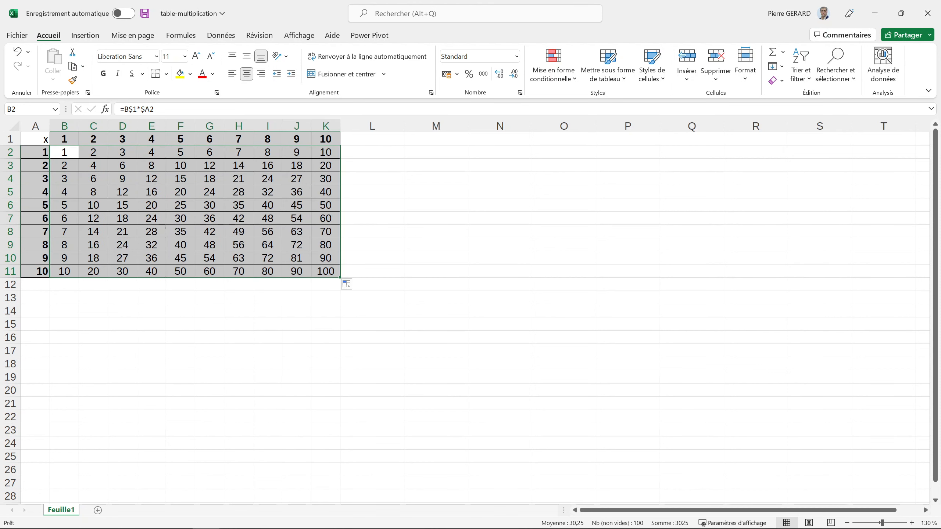
{"action": "left_click", "coordinate": [64, 152]}
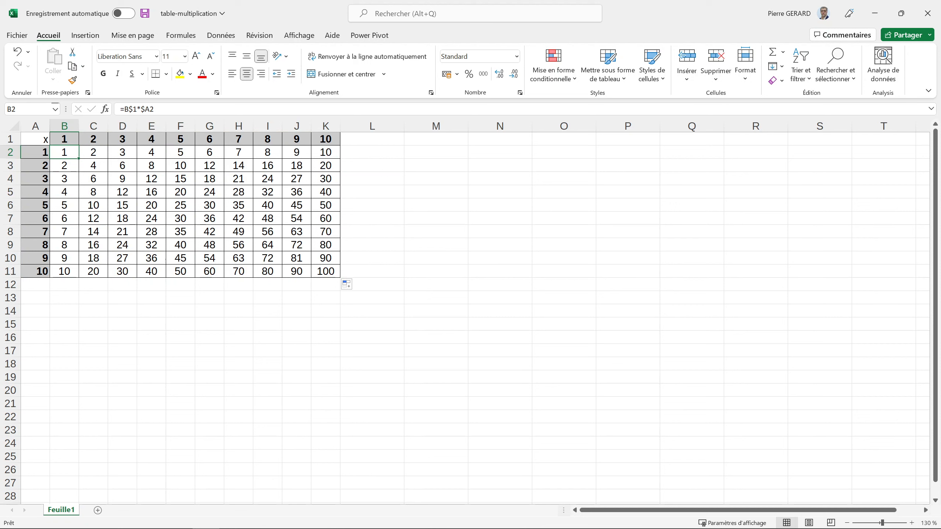
{"action": "left_click", "coordinate": [267, 245]}
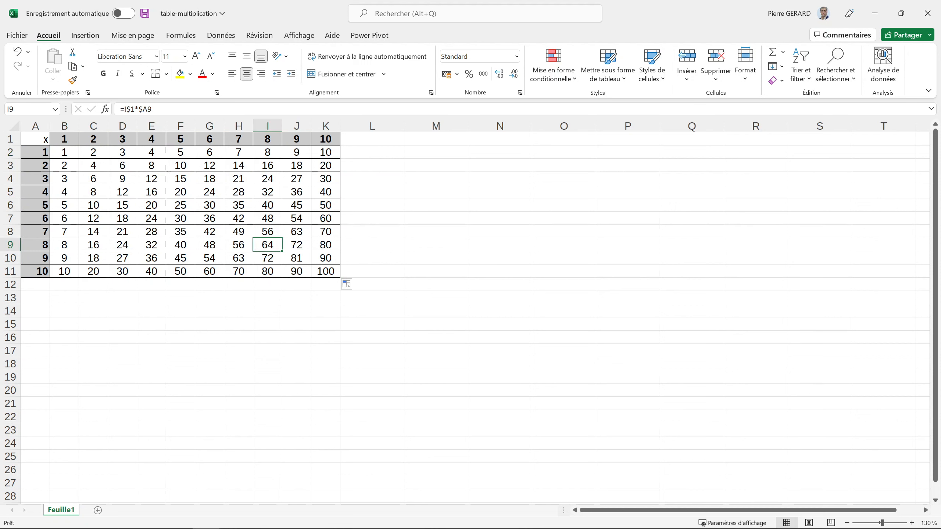
{"action": "left_click", "coordinate": [213, 271]}
{"action": "double_click", "coordinate": [216, 258]}
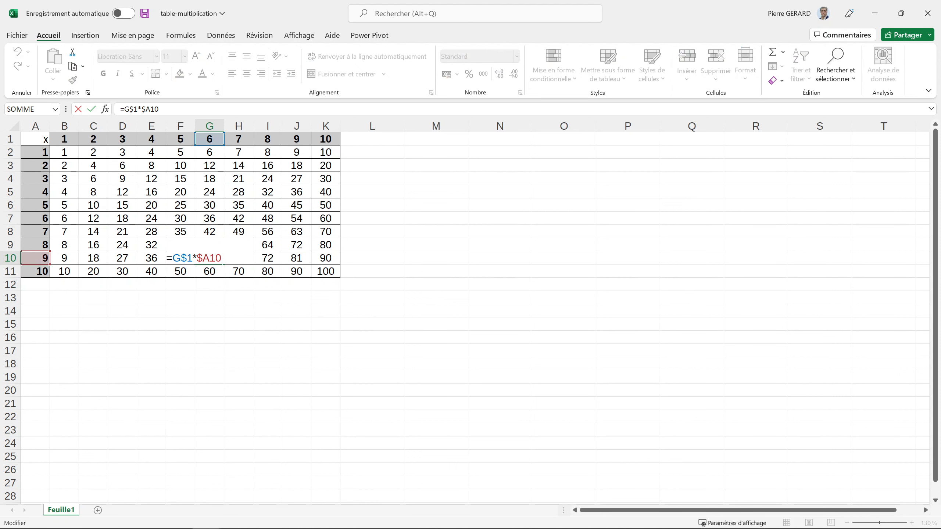
{"action": "key", "text": "Escape"}
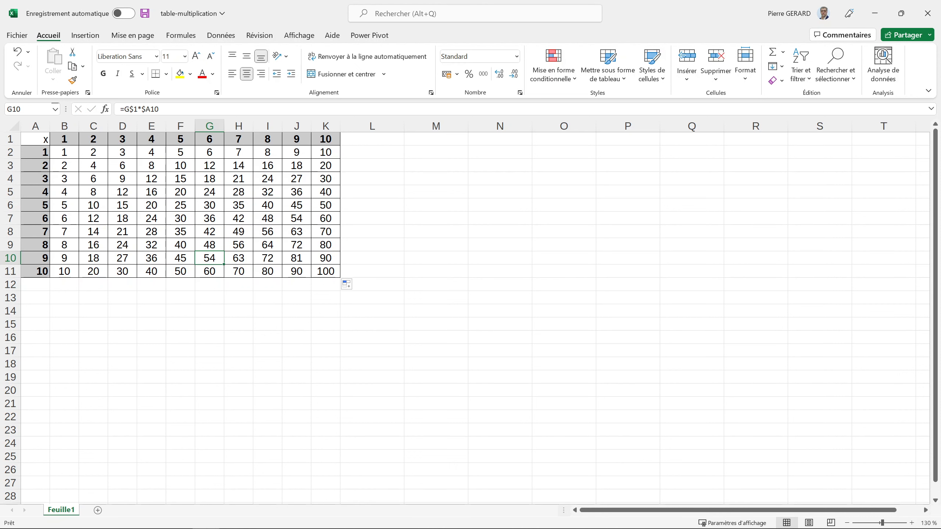